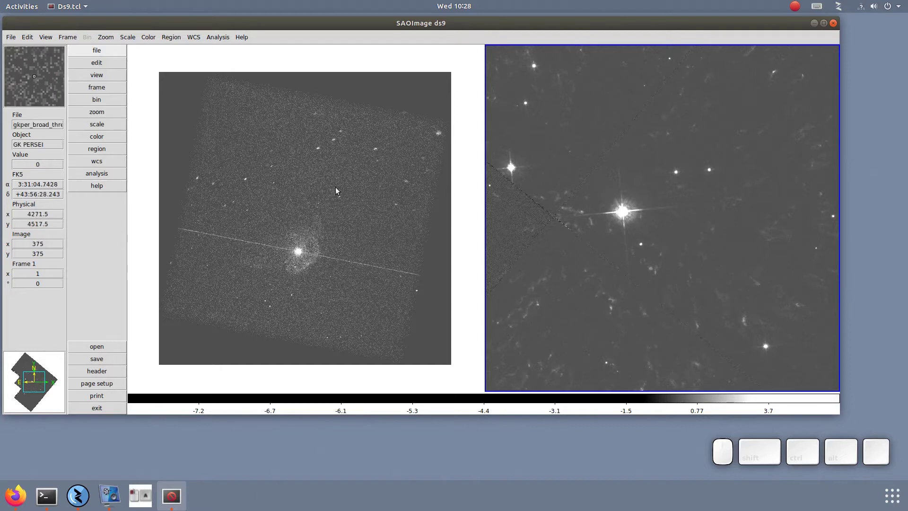
Match all frames to the HST image frame using WCS coordinates
click(68, 37)
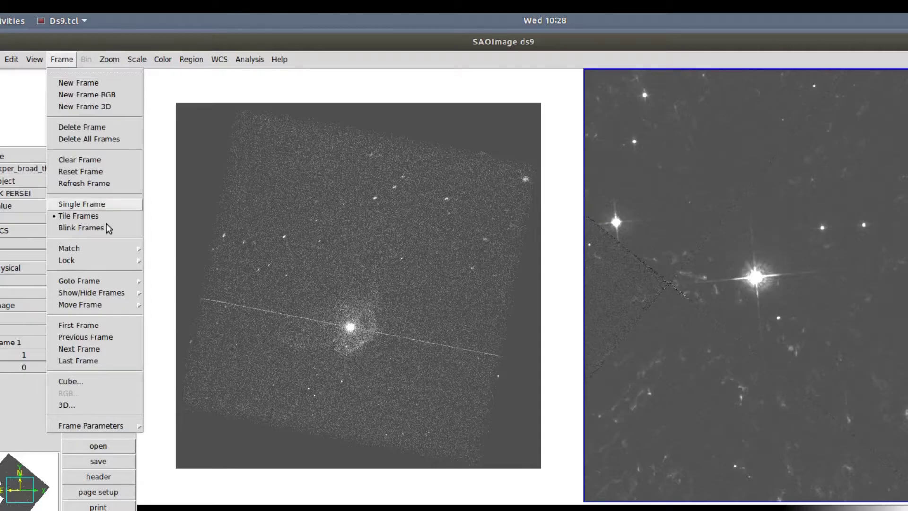
mouse_move(115, 250)
mouse_move(172, 259)
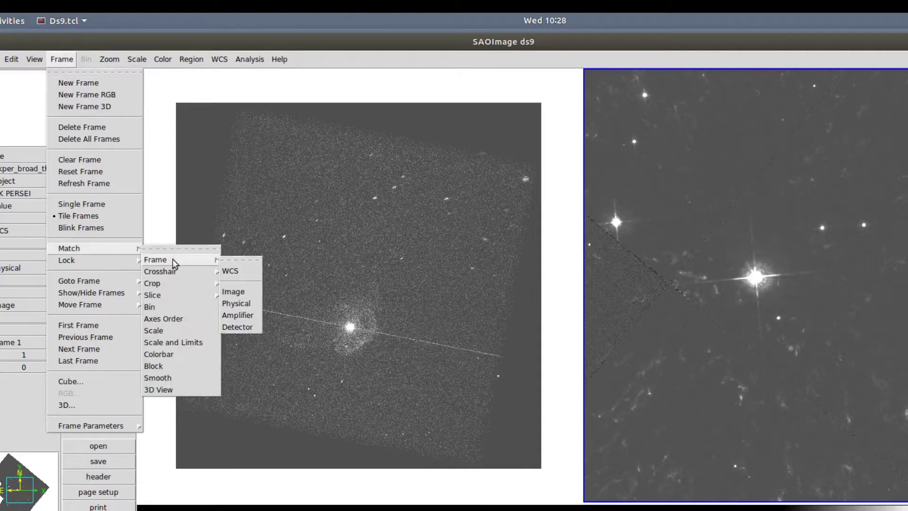
click(230, 270)
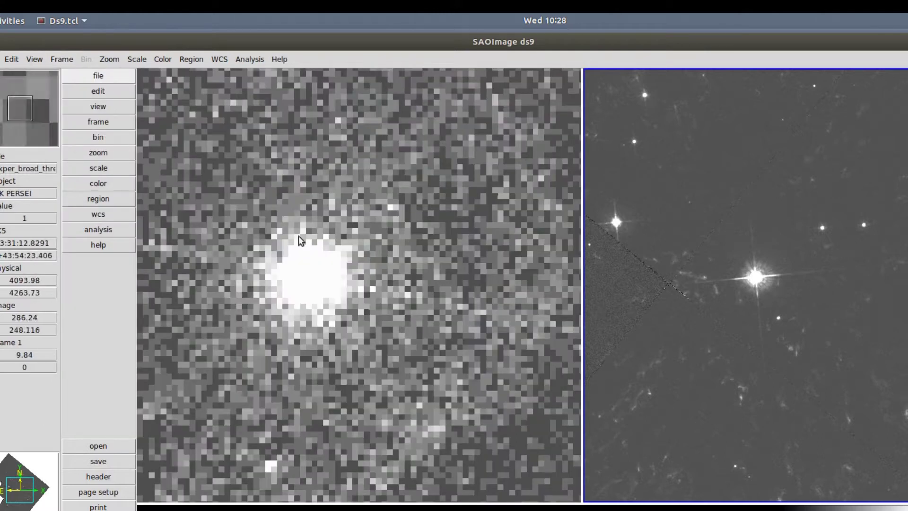
Reset the GK PERSEI frame to zoom 1 and recentre its image in the frame
click(109, 60)
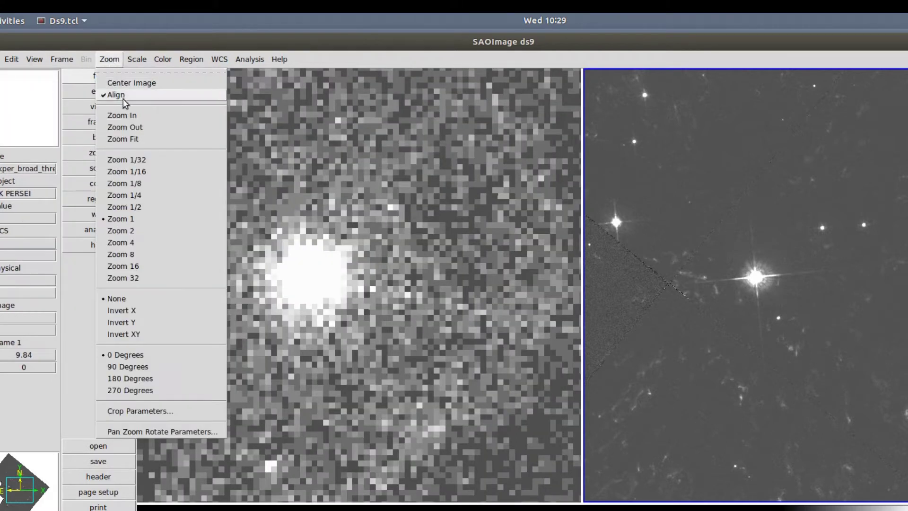
click(139, 219)
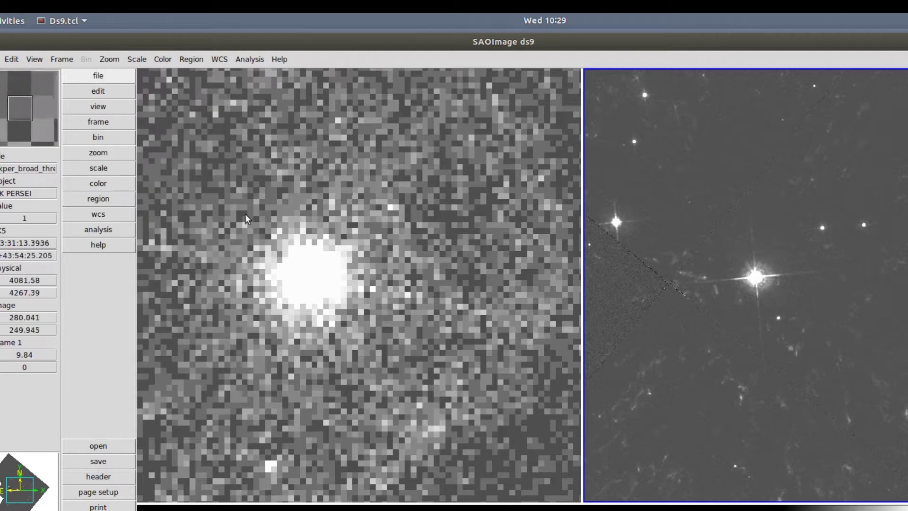
click(320, 240)
click(109, 60)
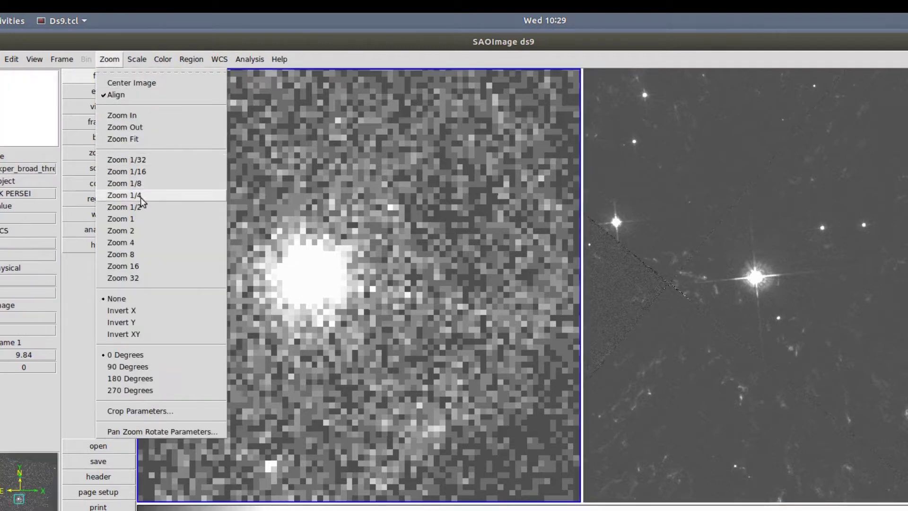
click(139, 220)
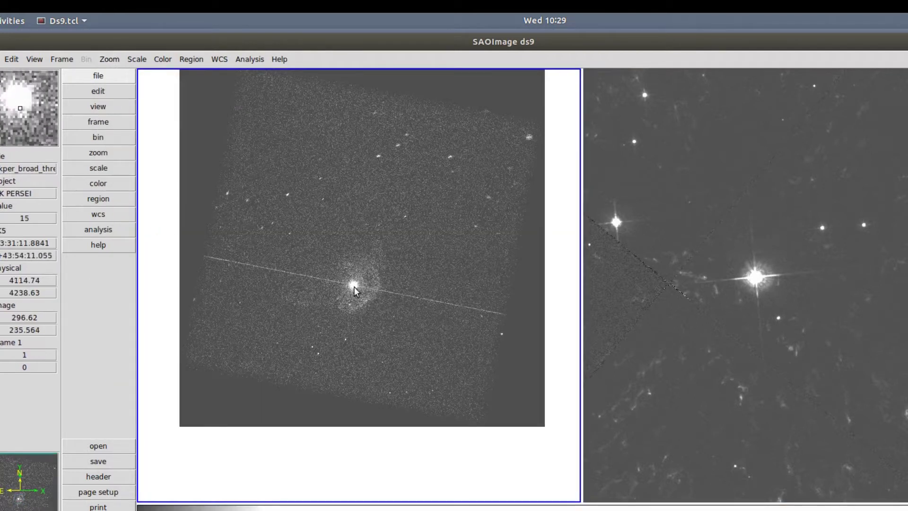
middle_click(353, 214)
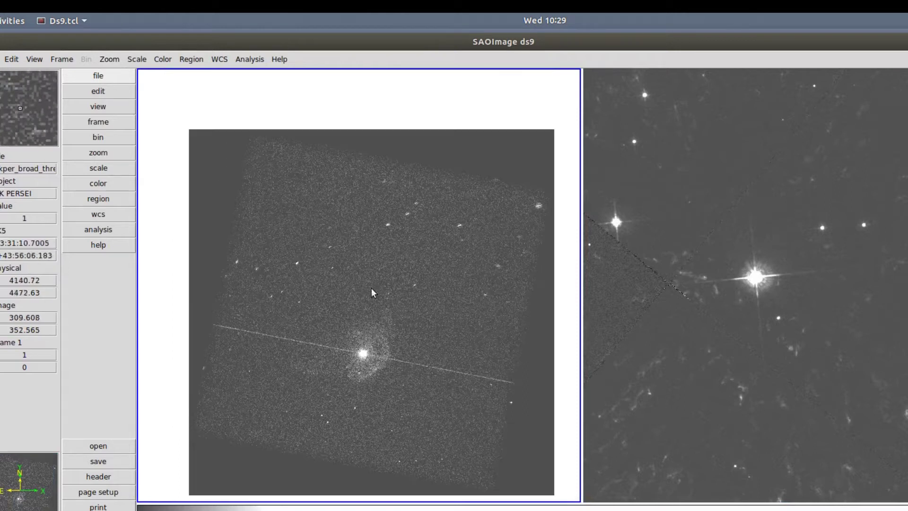
middle_click(361, 337)
middle_click(362, 261)
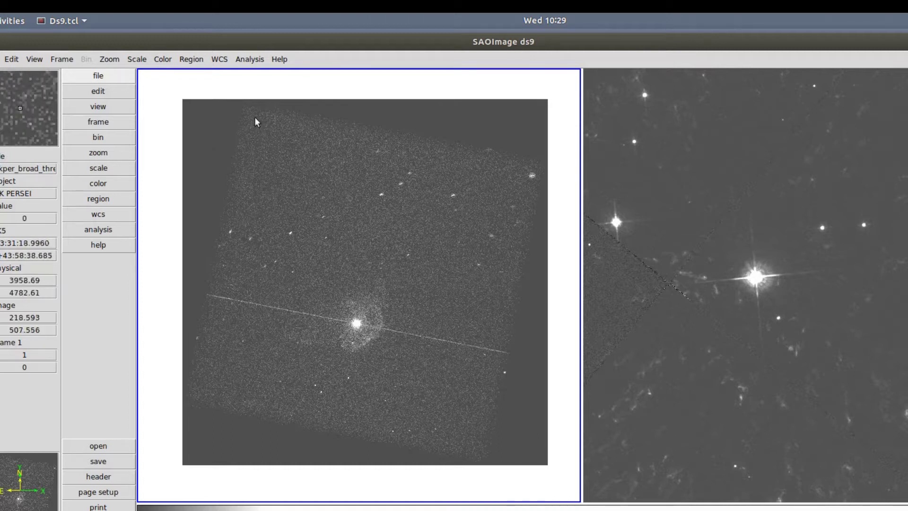
Match the HST frame to the GK PERSEI frame using WCS coordinates
click(62, 59)
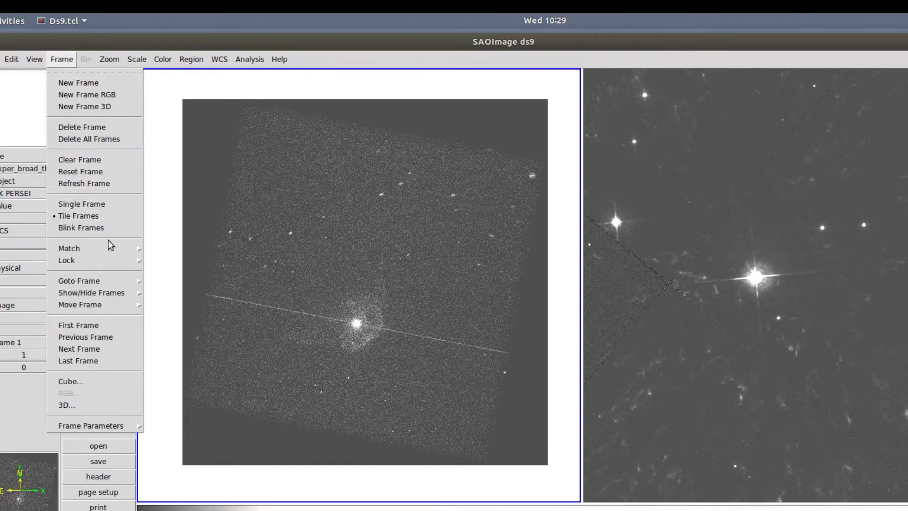
mouse_move(108, 248)
mouse_move(189, 260)
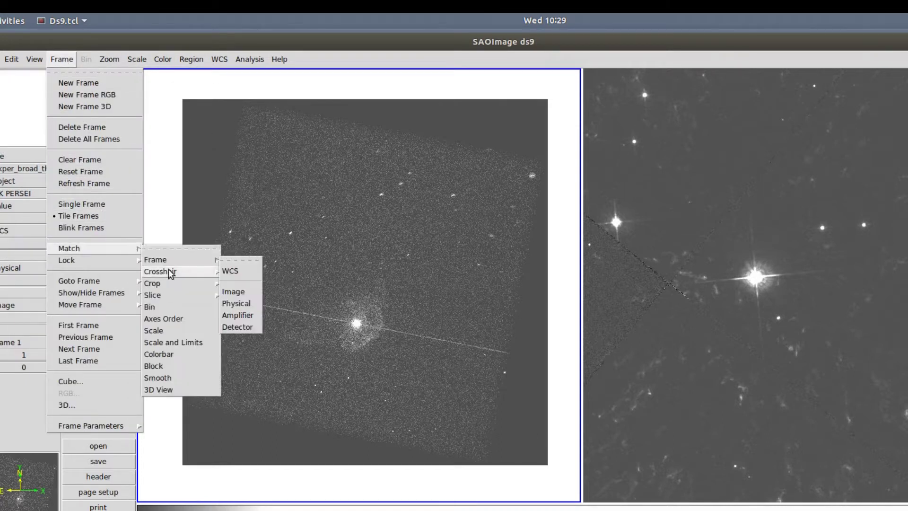
click(230, 270)
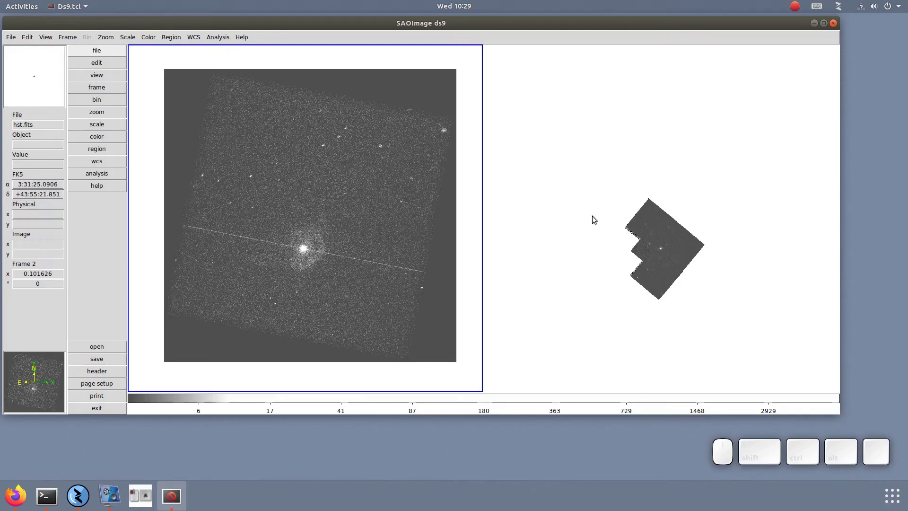
Set the HST frame's scale limits to 96% and adjust its contrast so the stars stand out
drag(593, 216, 687, 198)
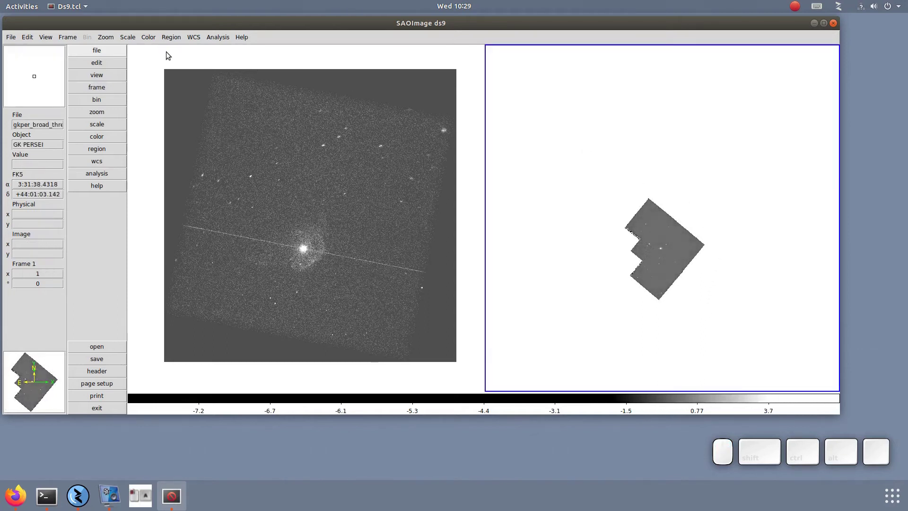
click(126, 37)
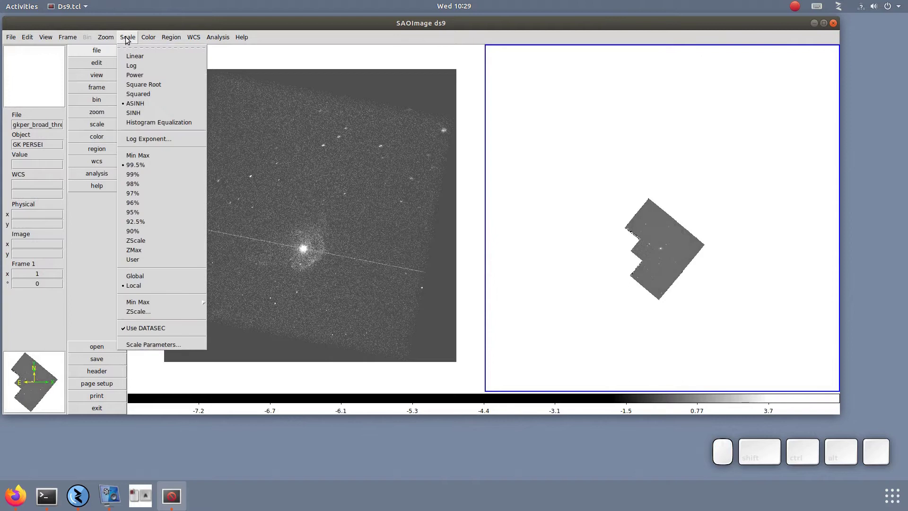
click(134, 202)
drag(607, 184, 761, 279)
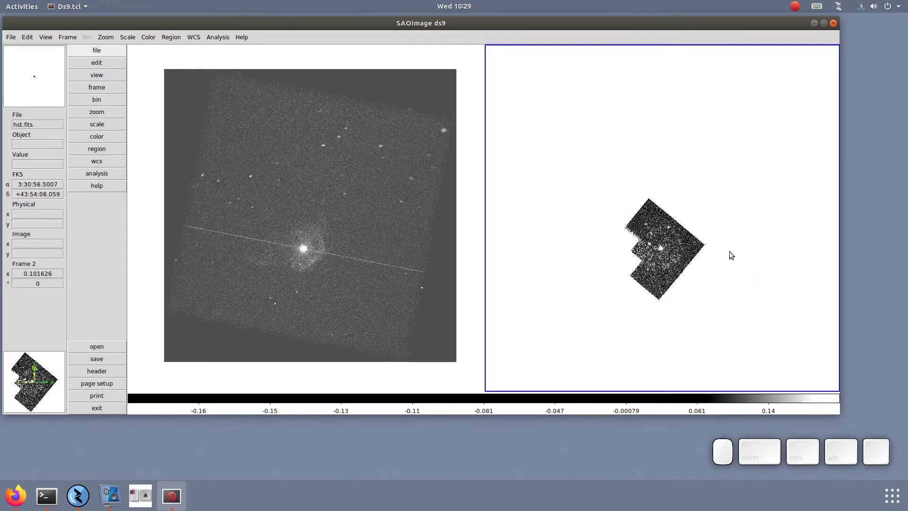
Check the HST frame's zoom factor in its pan, zoom and rotate parameters
click(106, 36)
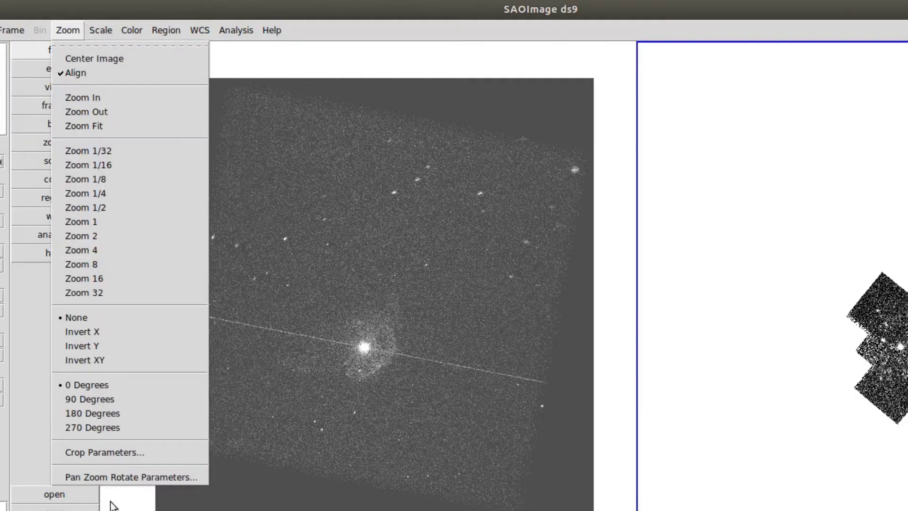
click(111, 477)
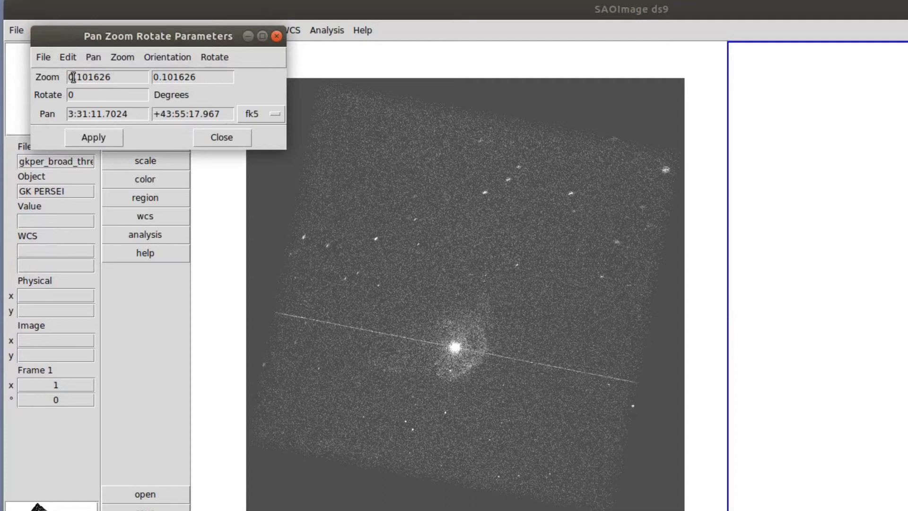
click(208, 137)
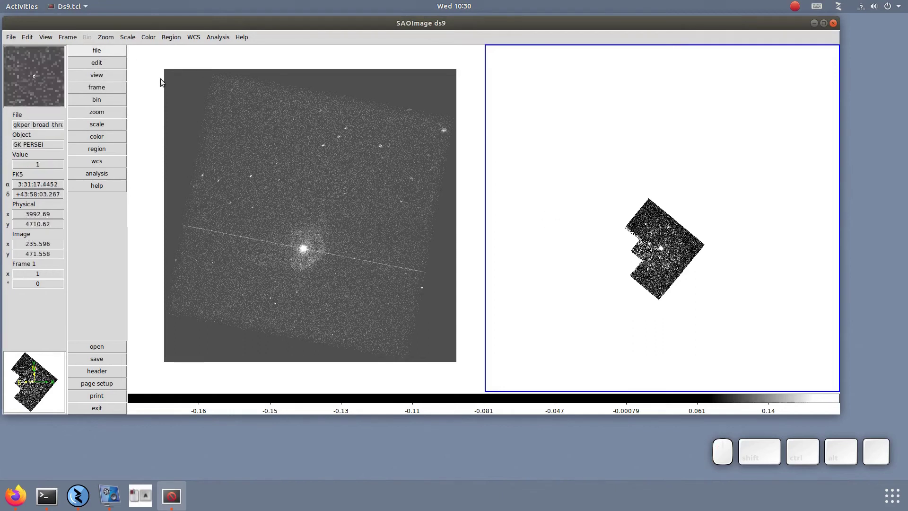
View the HST frame at zoom 1, centred on the bright central star
click(106, 39)
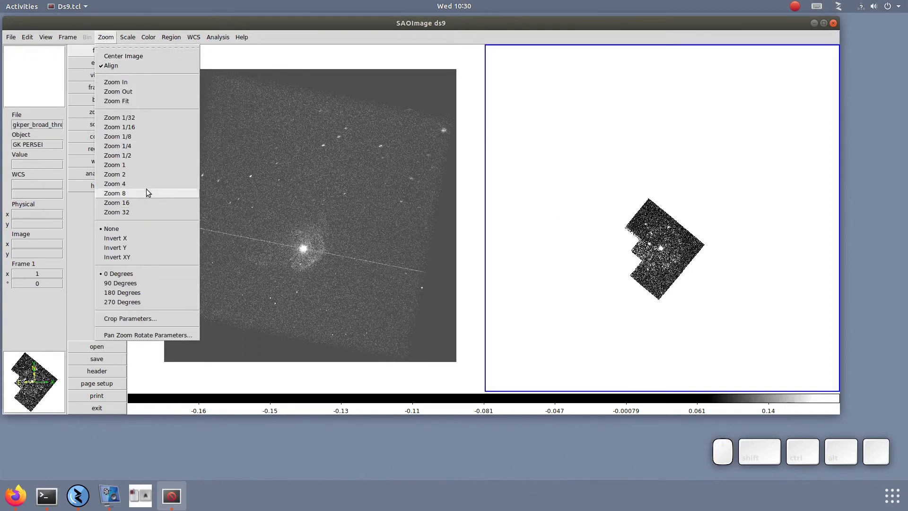
click(118, 174)
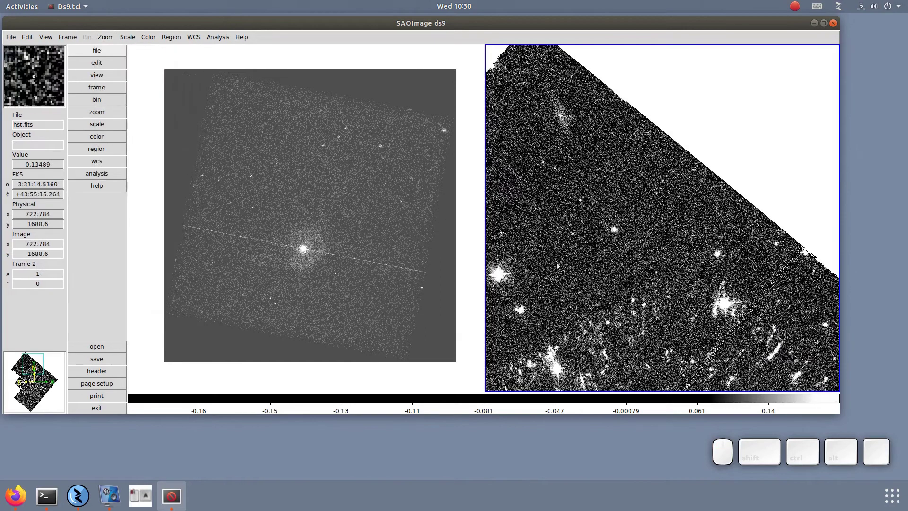
middle_click(666, 369)
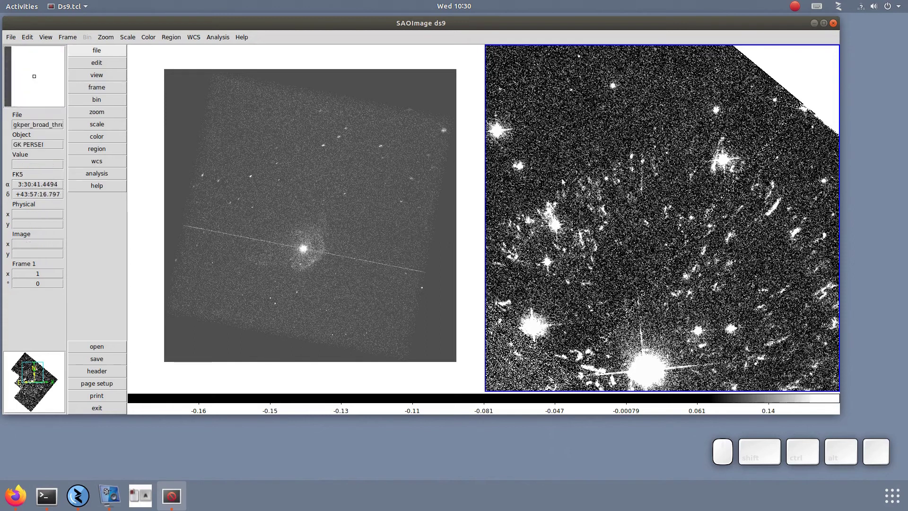
middle_click(649, 358)
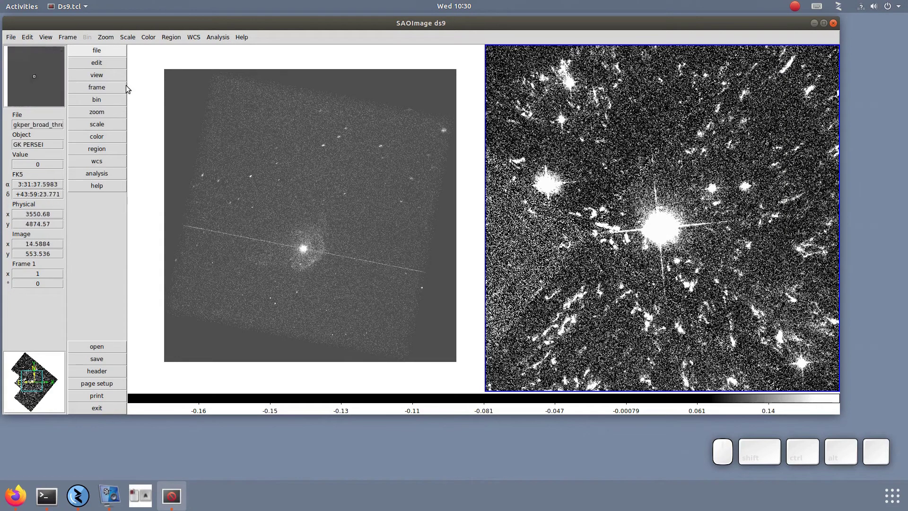
Reproject the HST image to match the previous frame with method sum and world coordinates, and adjust the reprojected image's contrast
click(214, 38)
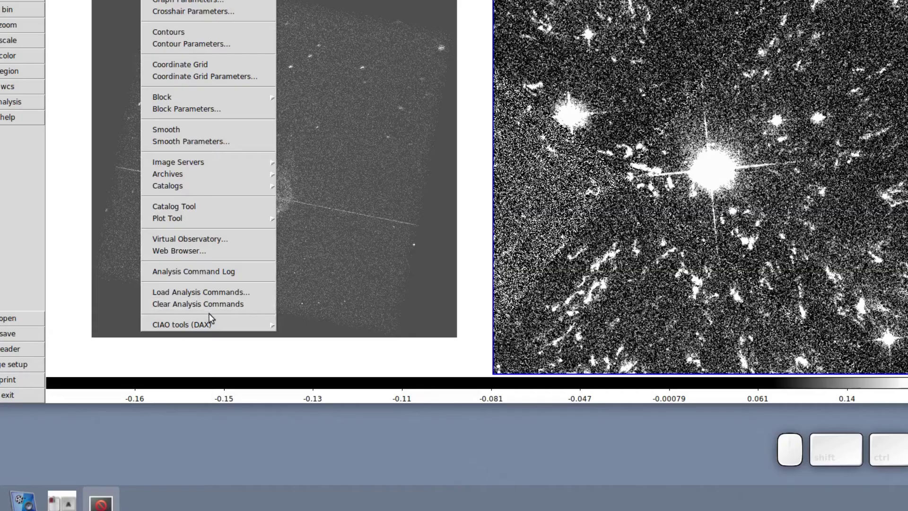
mouse_move(217, 327)
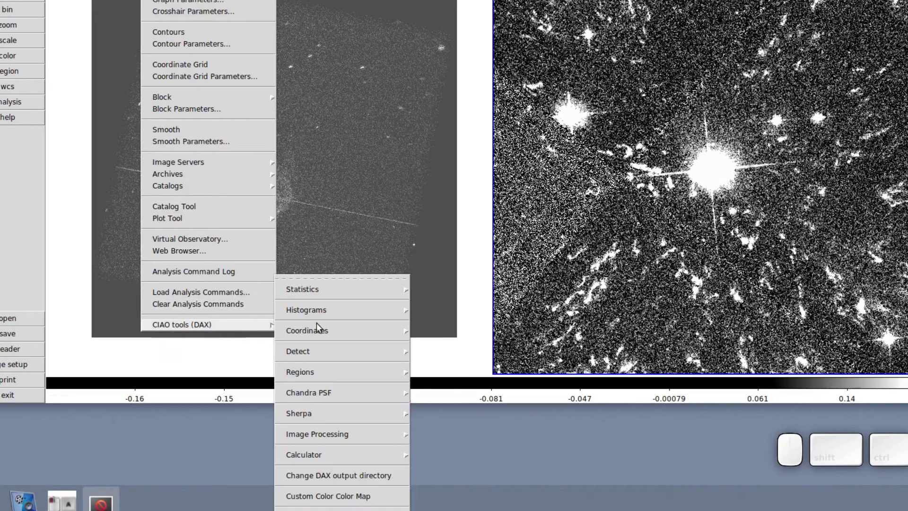
mouse_move(354, 440)
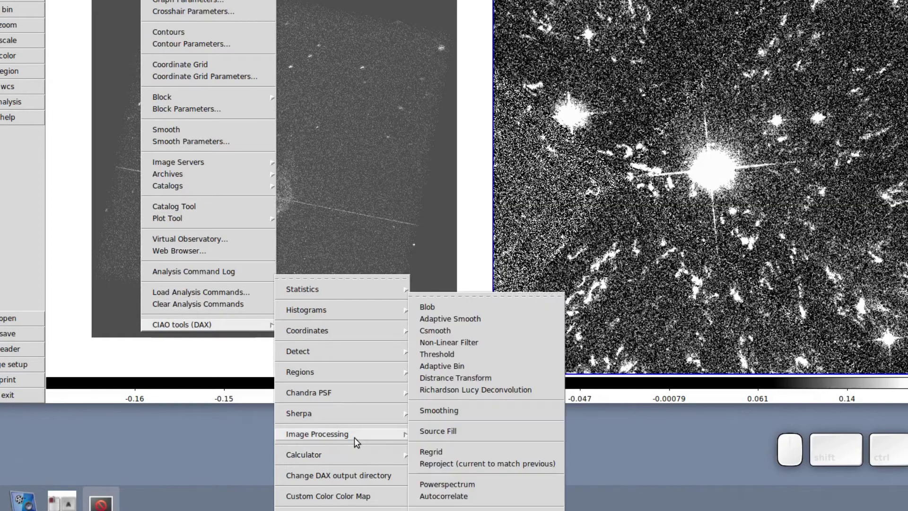
click(453, 464)
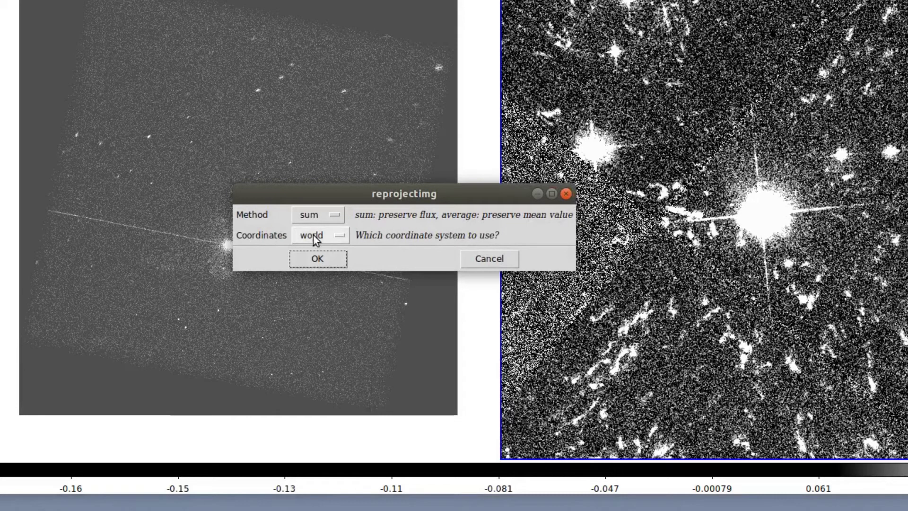
click(315, 258)
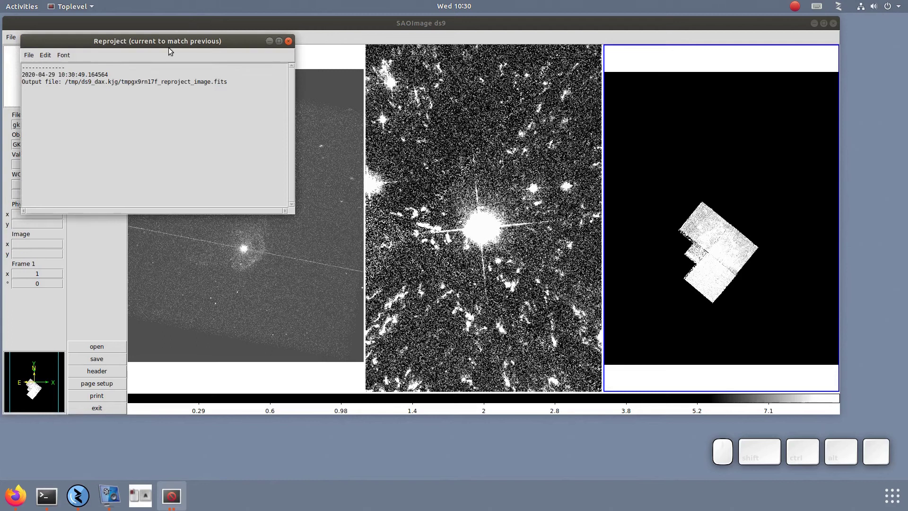
click(270, 41)
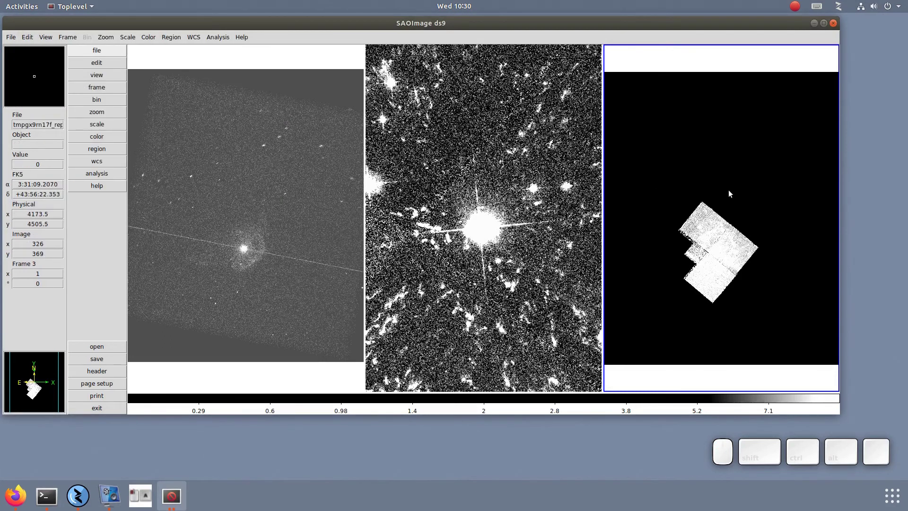
drag(725, 189, 809, 263)
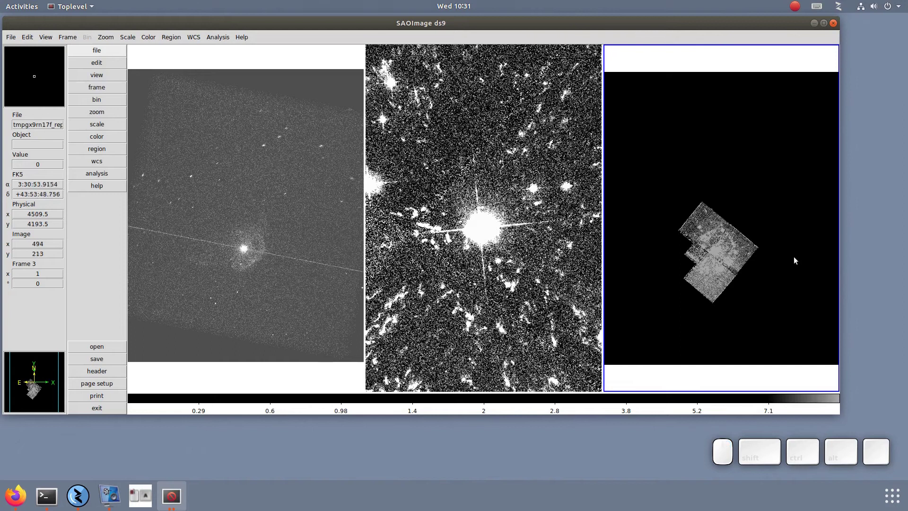
Match the HST and reprojected frames to the GK PERSEI frame using WCS coordinates
click(234, 238)
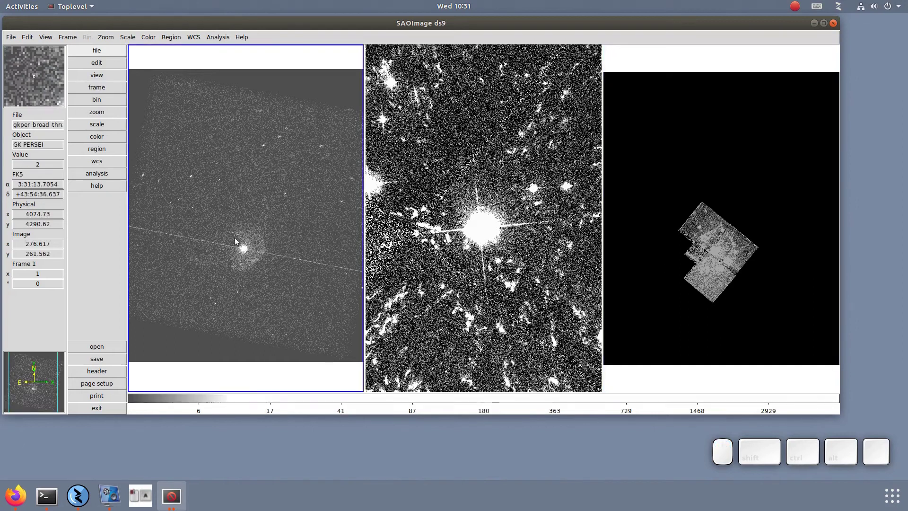
click(105, 37)
click(67, 37)
mouse_move(109, 189)
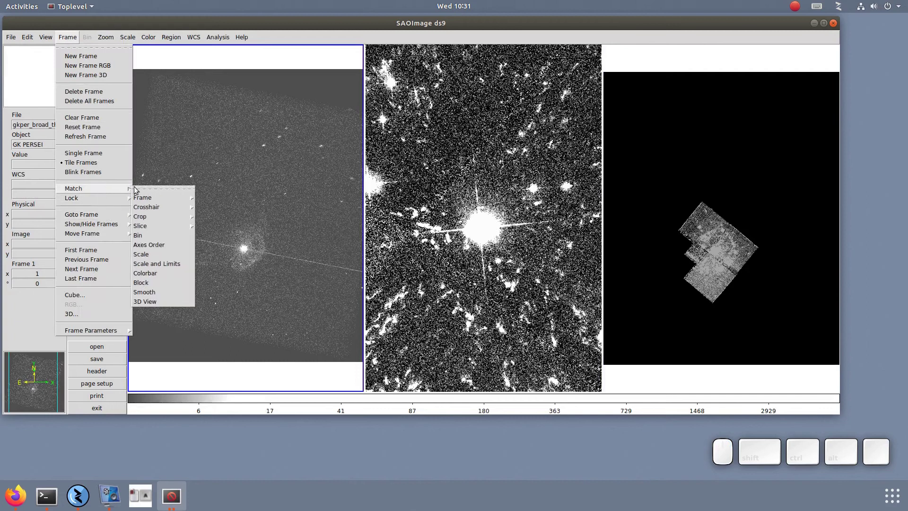
mouse_move(153, 198)
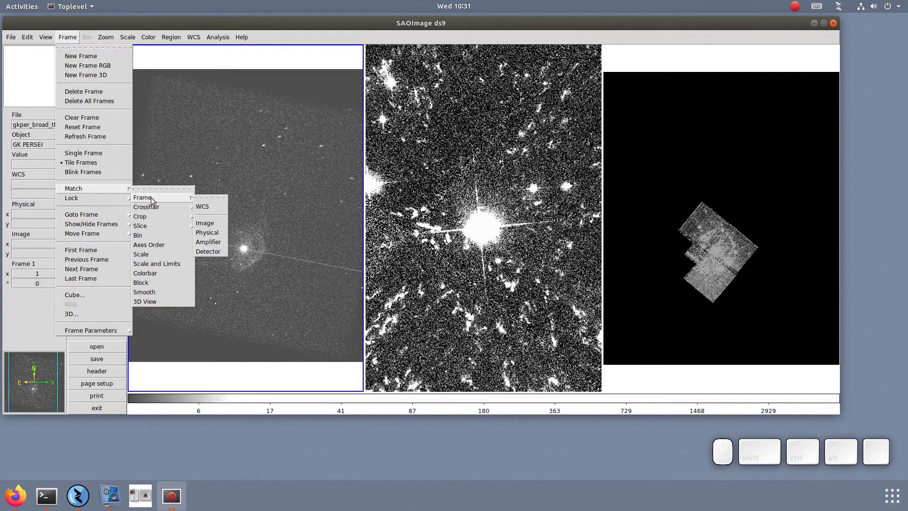
click(204, 209)
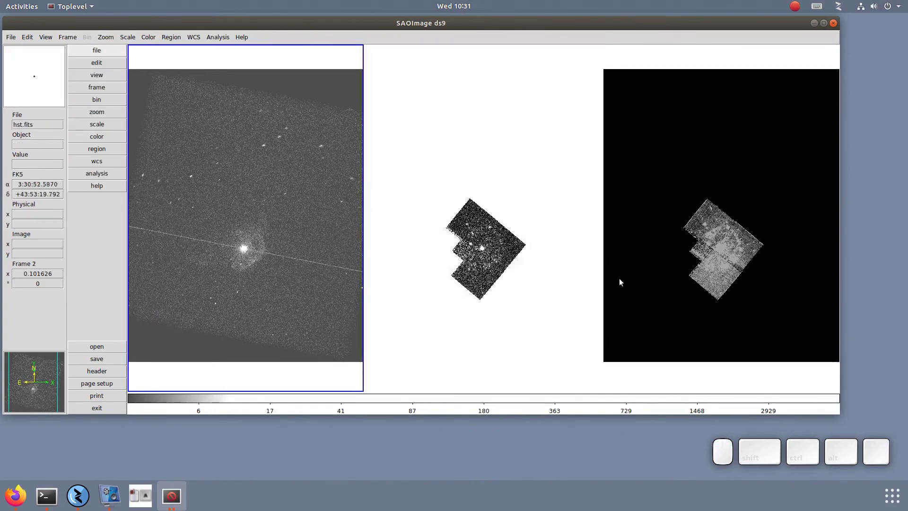
Adjust the contrast and brightness of the HST frame and of the reprojected frame for comparison
click(519, 251)
drag(516, 244, 733, 227)
click(738, 229)
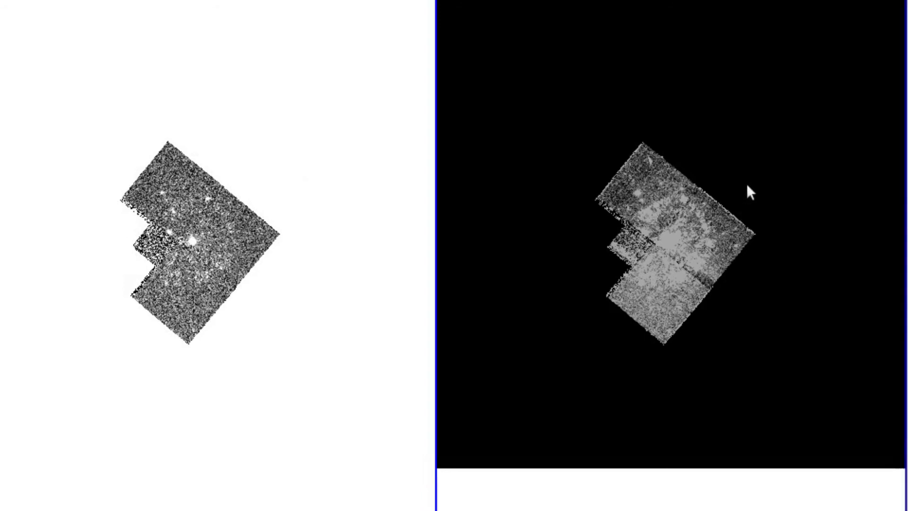
drag(748, 185, 877, 180)
click(742, 140)
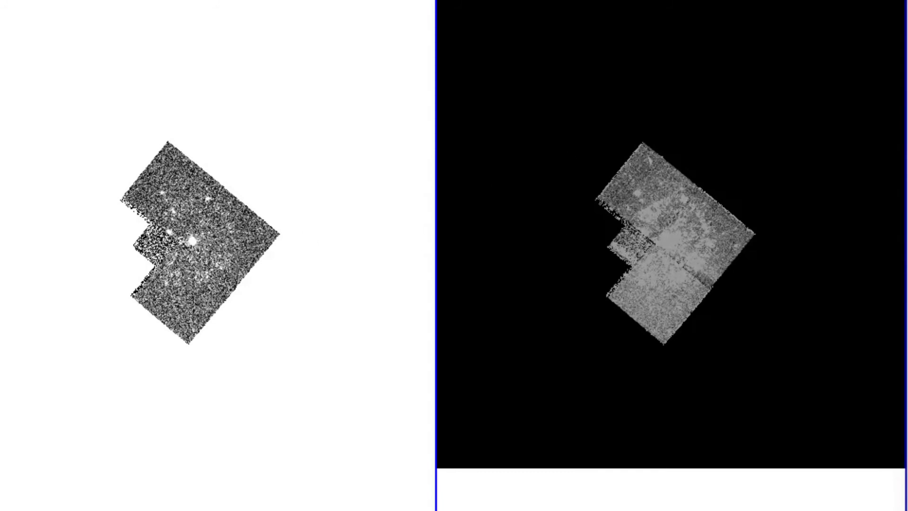
Set the reprojected frame's scale limits to 99.5% and readjust its contrast to bring out the nebula's knots
click(127, 36)
click(136, 165)
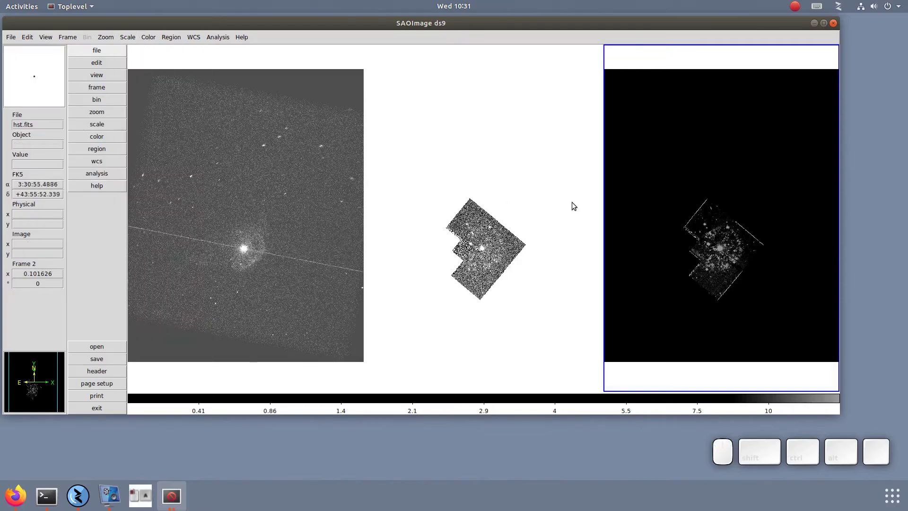
drag(639, 85, 698, 29)
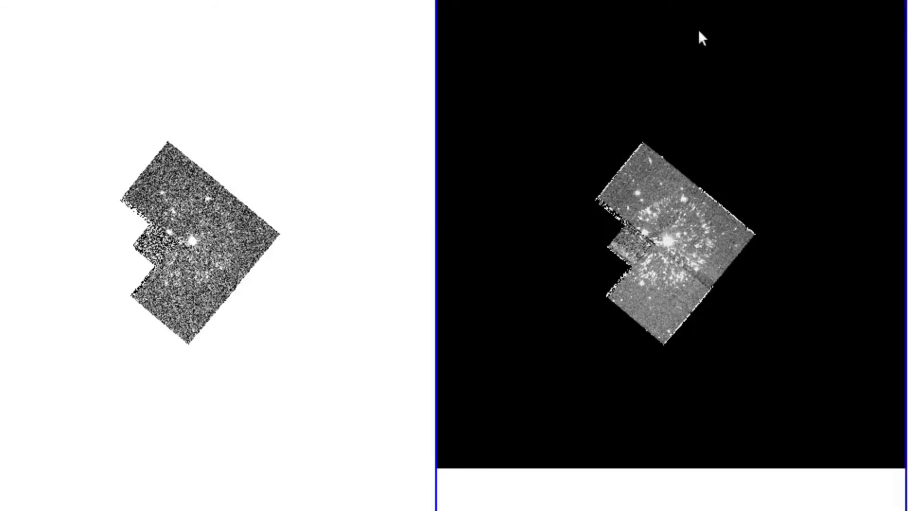